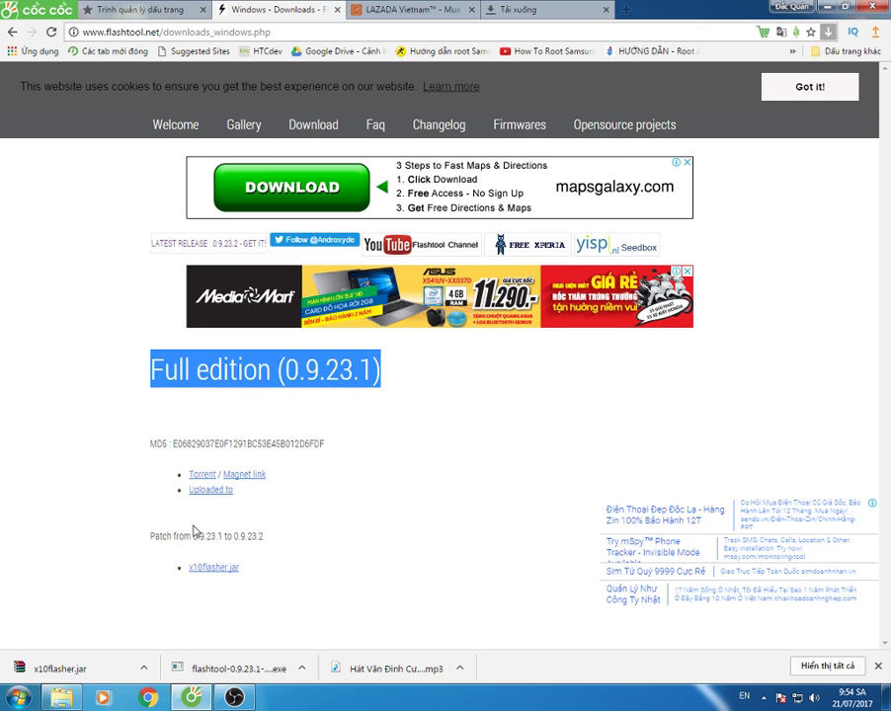
# Launch the downloaded flashtool-0.9.23.1-windows.exe installer and show the desktop
pyautogui.click(233, 668)
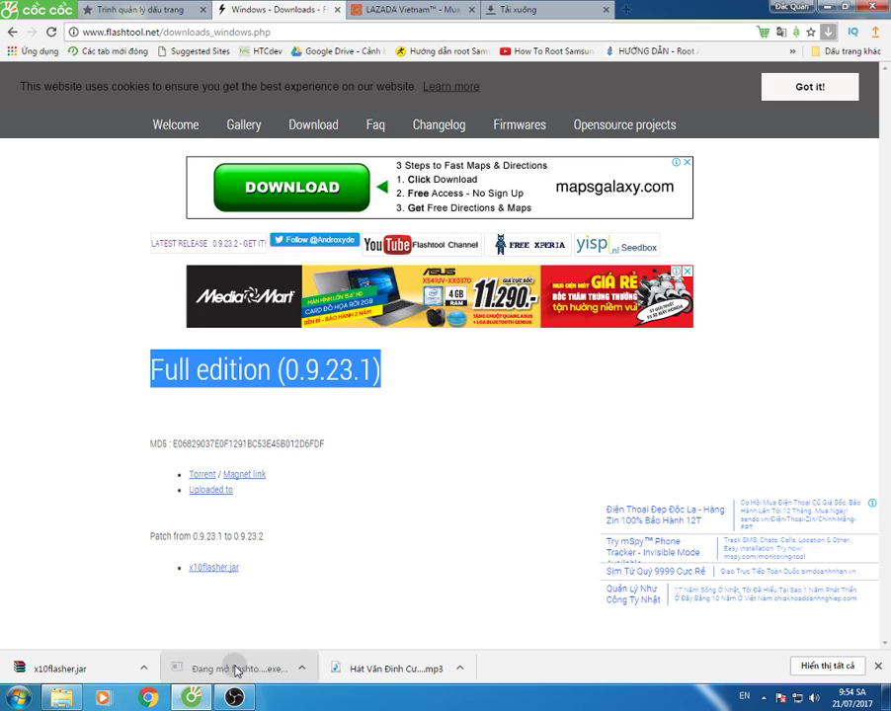
pyautogui.press('super+d')
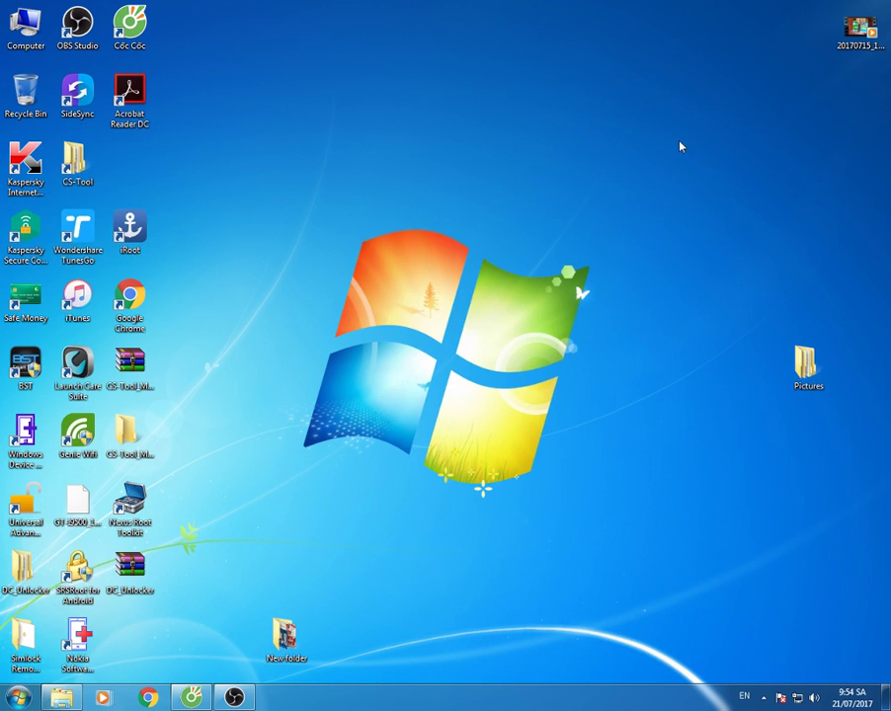
pyautogui.rightClick(388, 122)
pyautogui.click(442, 162)
pyautogui.rightClick(349, 78)
pyautogui.click(387, 117)
pyautogui.rightClick(334, 285)
pyautogui.click(354, 322)
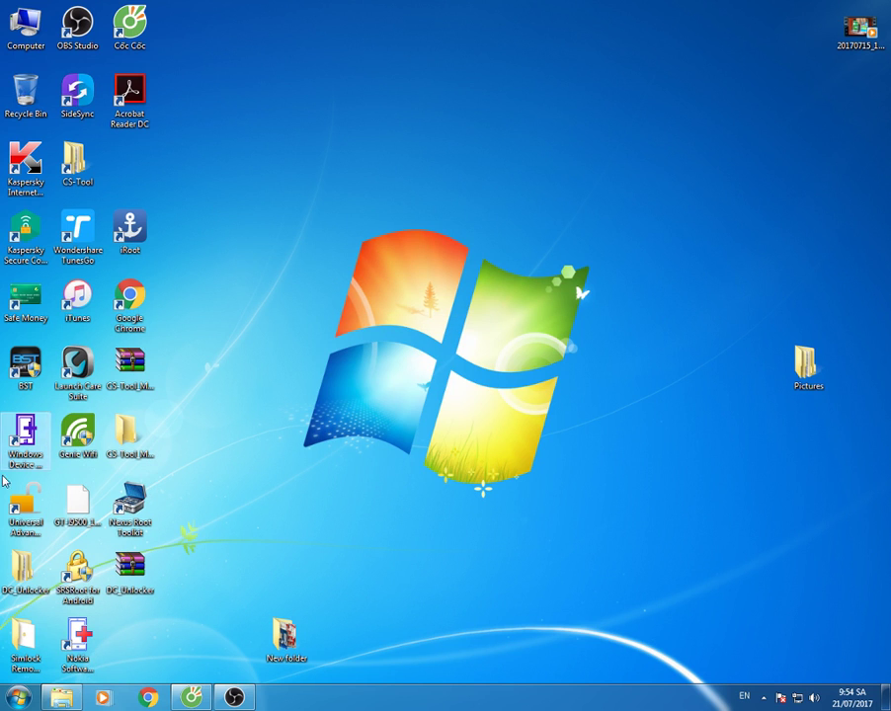
pyautogui.moveTo(73, 698)
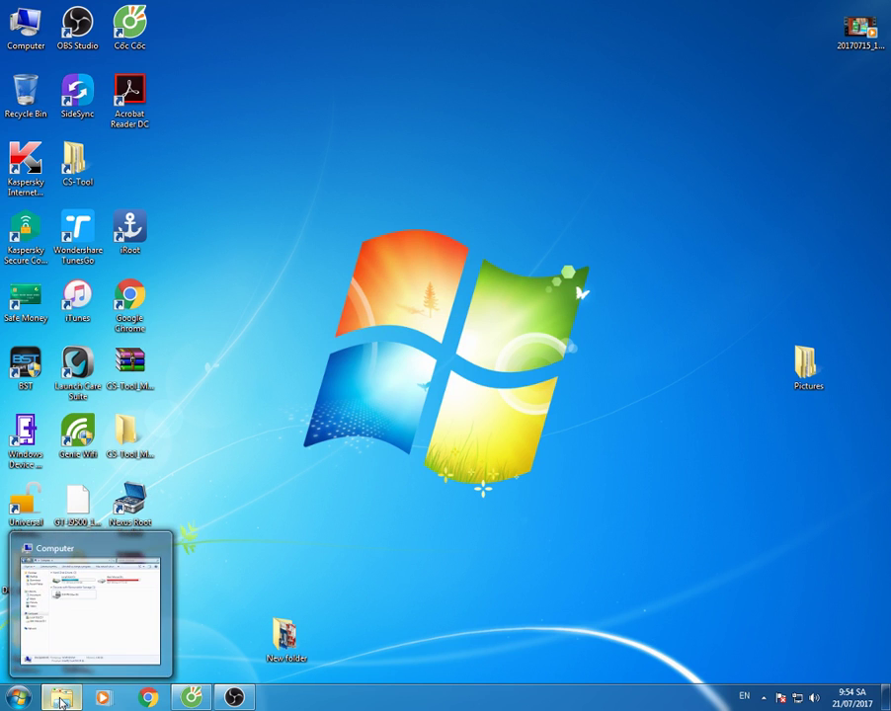
# Run the downloaded flashtool-0.9.23.1-windows.exe installer from the browser, minimize the browser and complete the Flashtool setup in C:\Flashtool
pyautogui.click(192, 697)
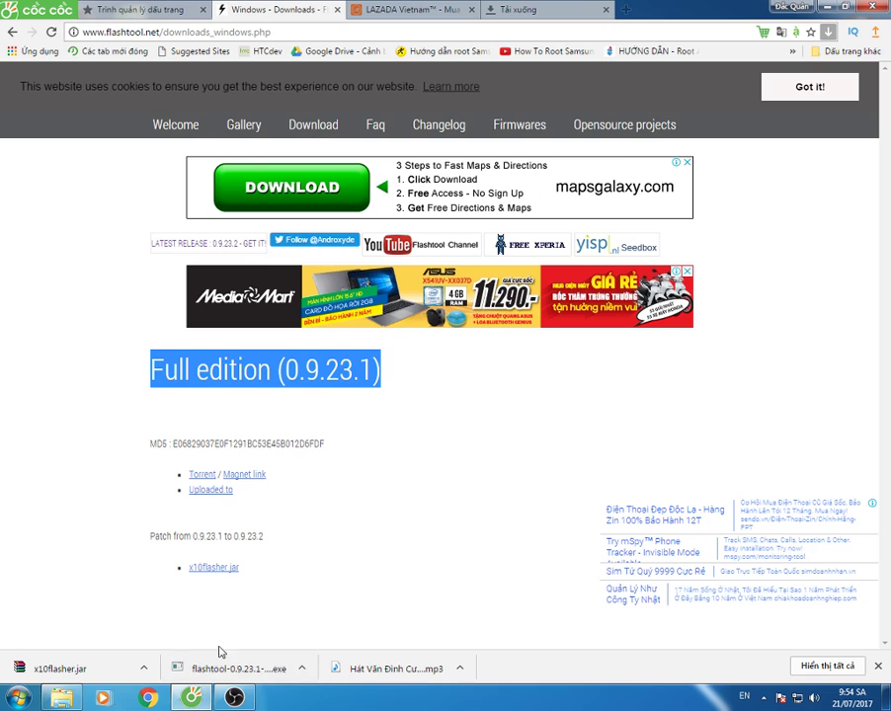
pyautogui.click(218, 666)
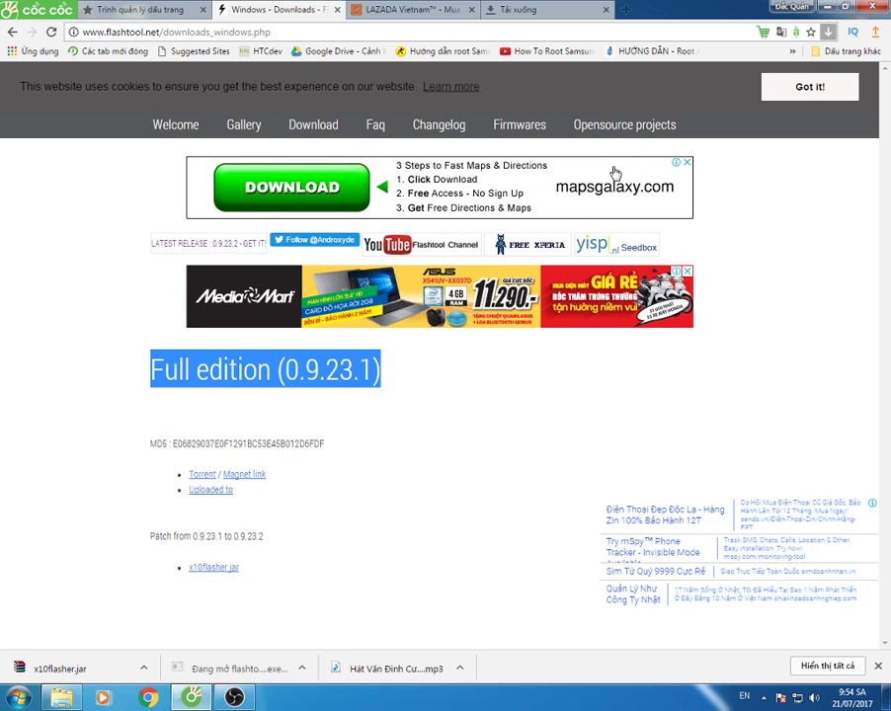
pyautogui.click(828, 7)
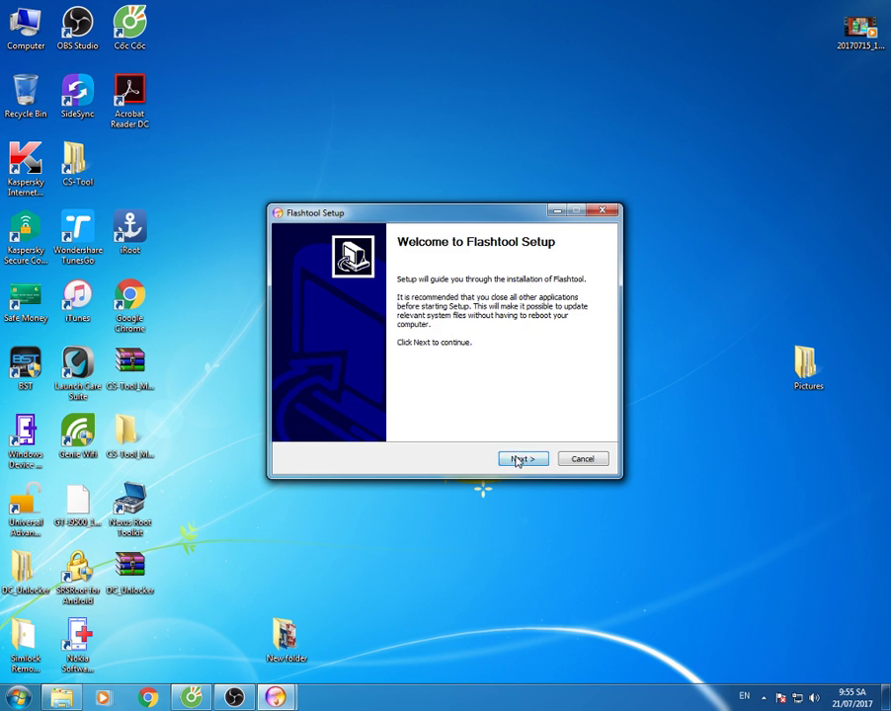
pyautogui.click(521, 459)
pyautogui.click(521, 458)
pyautogui.click(517, 459)
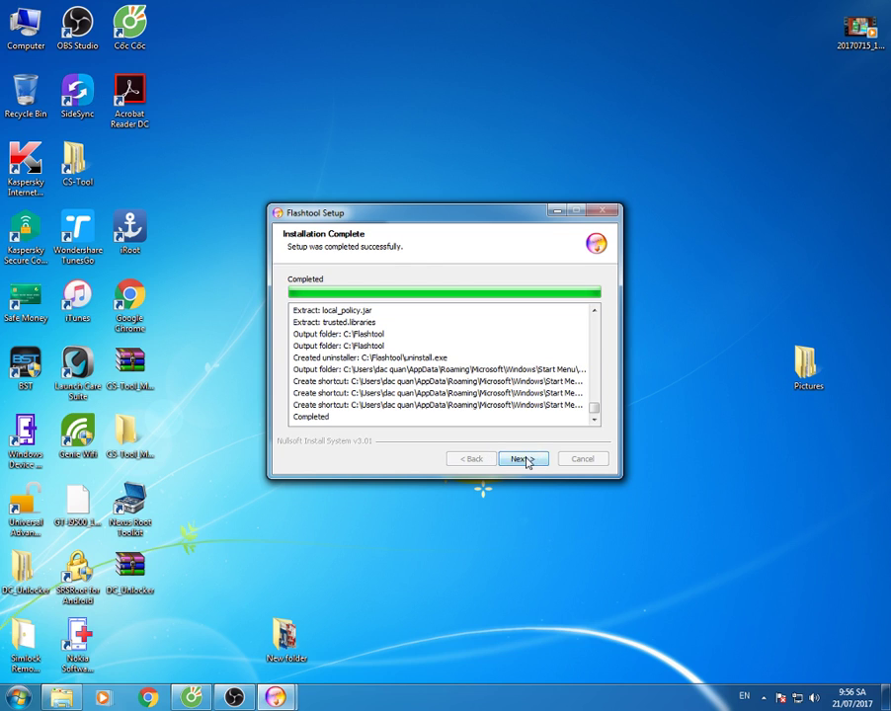
pyautogui.click(524, 458)
pyautogui.click(524, 459)
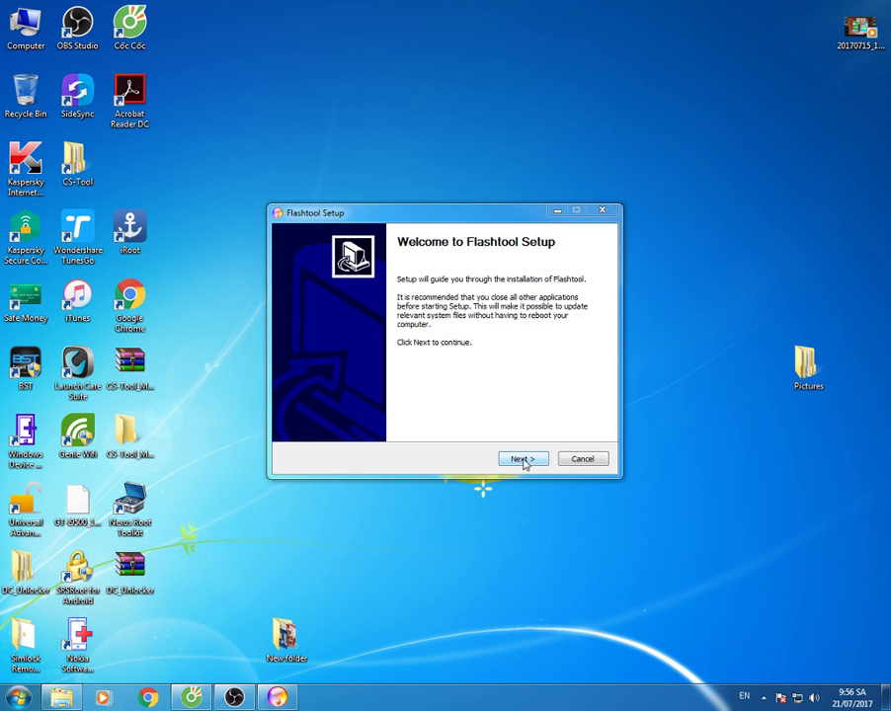
# Advance the duplicate Flashtool Setup wizard to the install location and cancel it
pyautogui.click(523, 460)
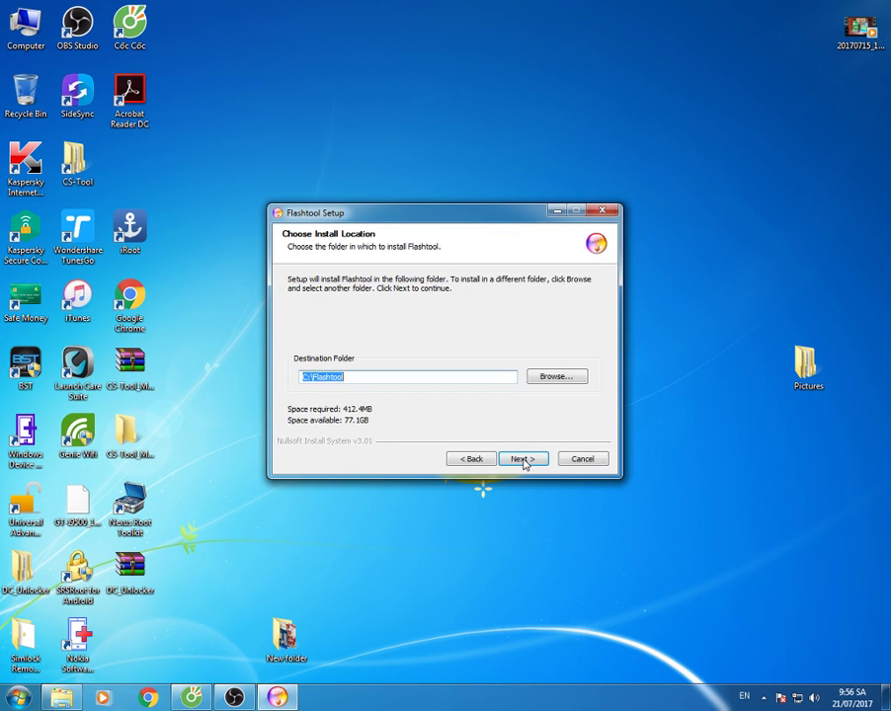
pyautogui.click(582, 459)
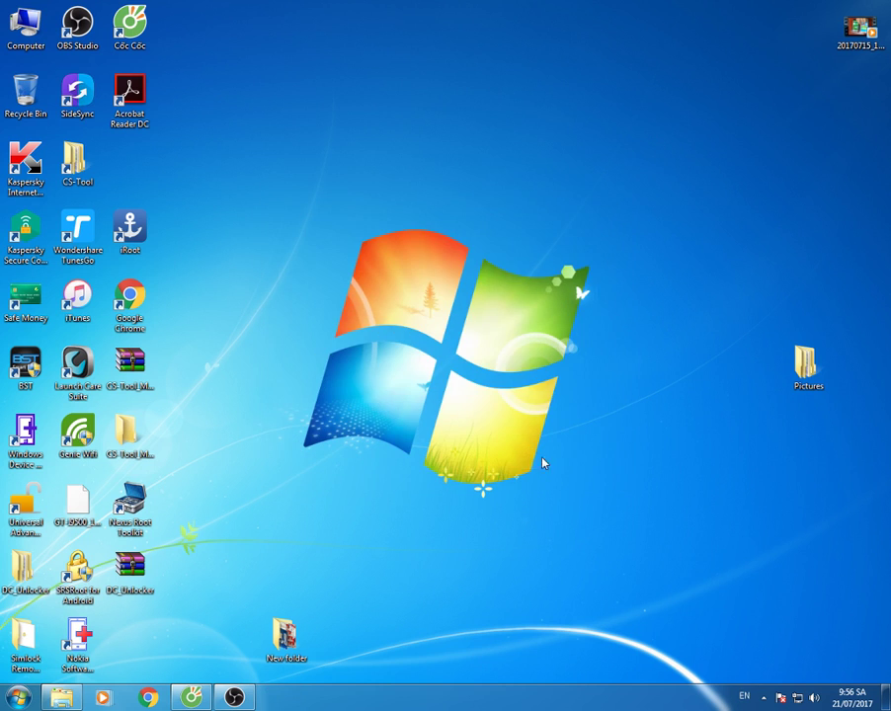
# Refresh the desktop and check the installed Flashtool entry in the program list along with its available actions
pyautogui.rightClick(331, 238)
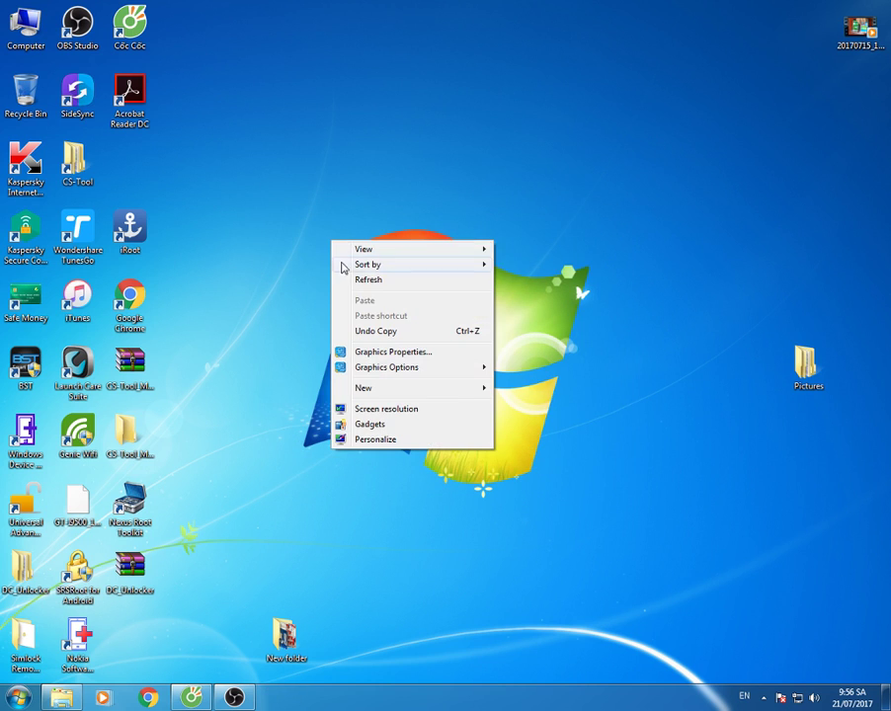
pyautogui.click(347, 280)
pyautogui.click(12, 695)
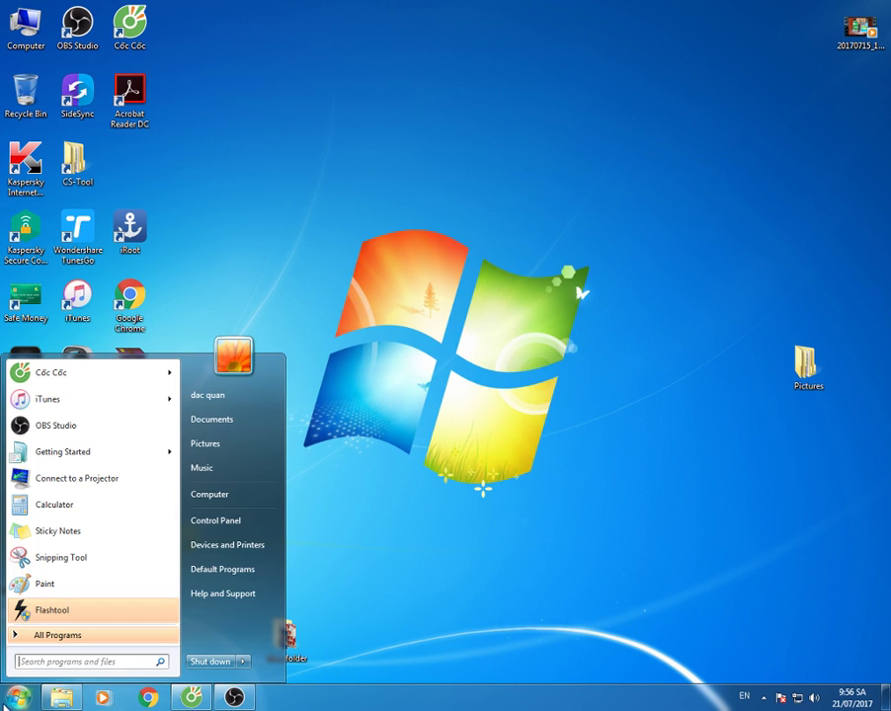
pyautogui.rightClick(87, 610)
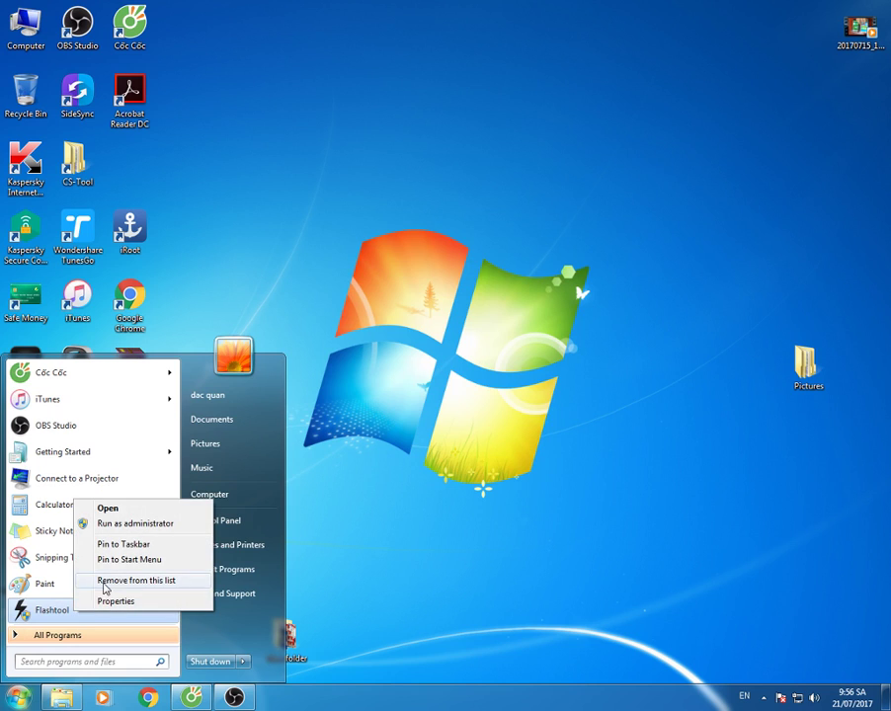
pyautogui.rightClick(34, 617)
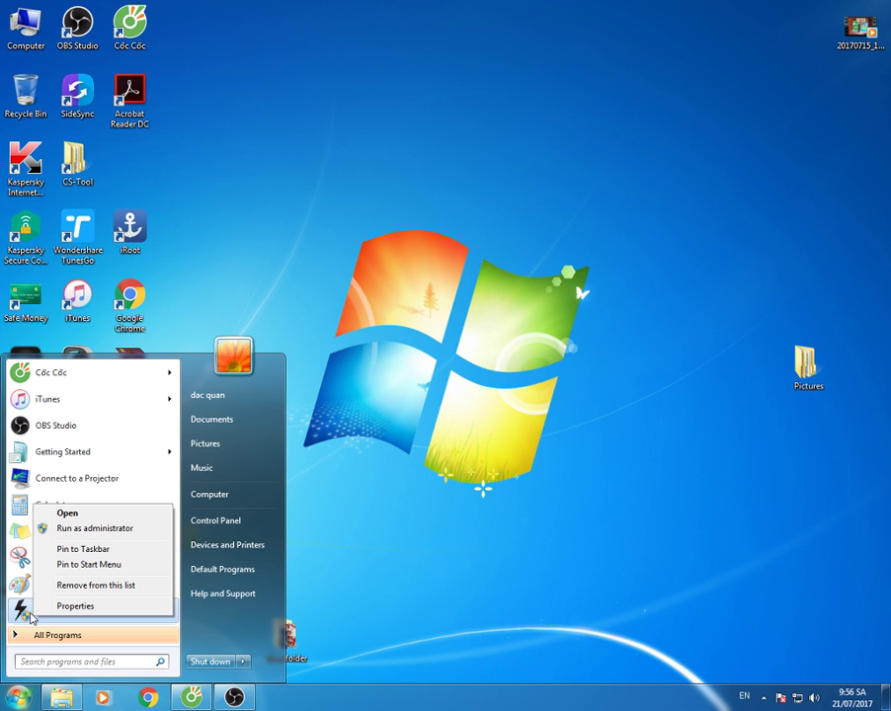
pyautogui.press('Escape')
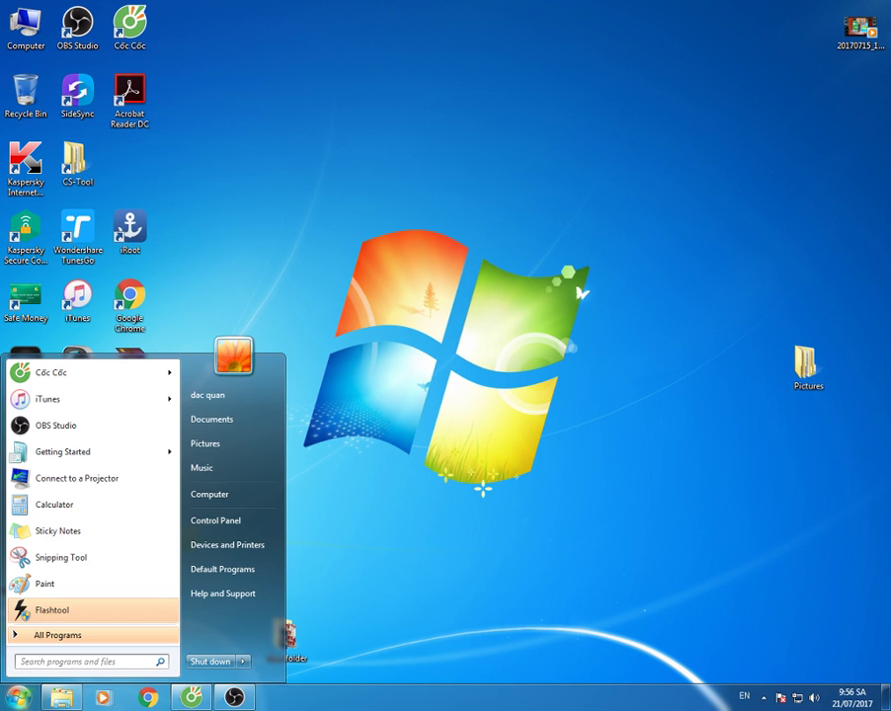
pyautogui.press('Escape')
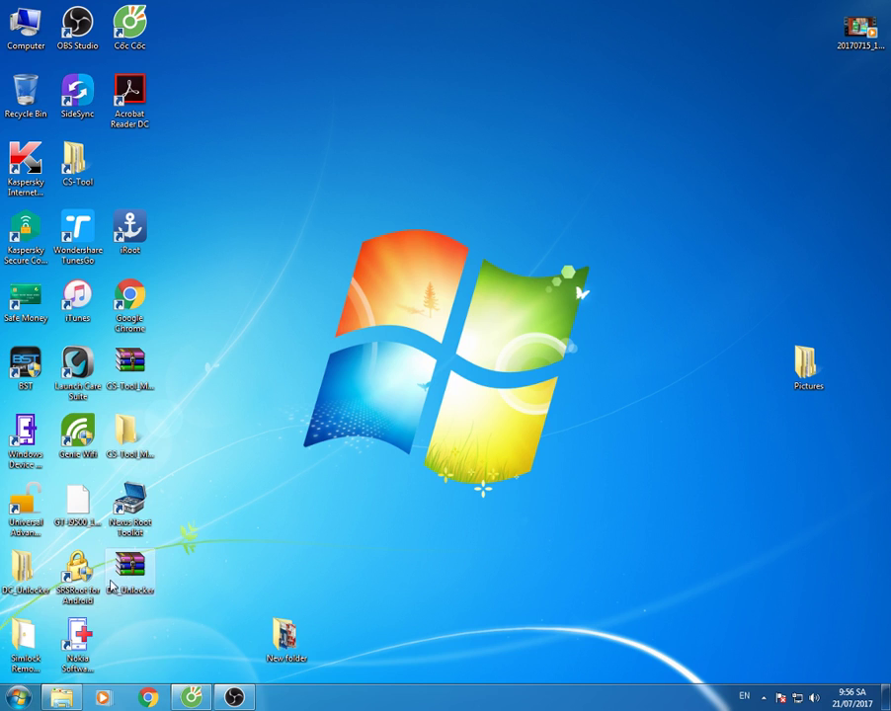
# Open the browser's full download list and show x10flasher.jar in its folder
pyautogui.click(188, 695)
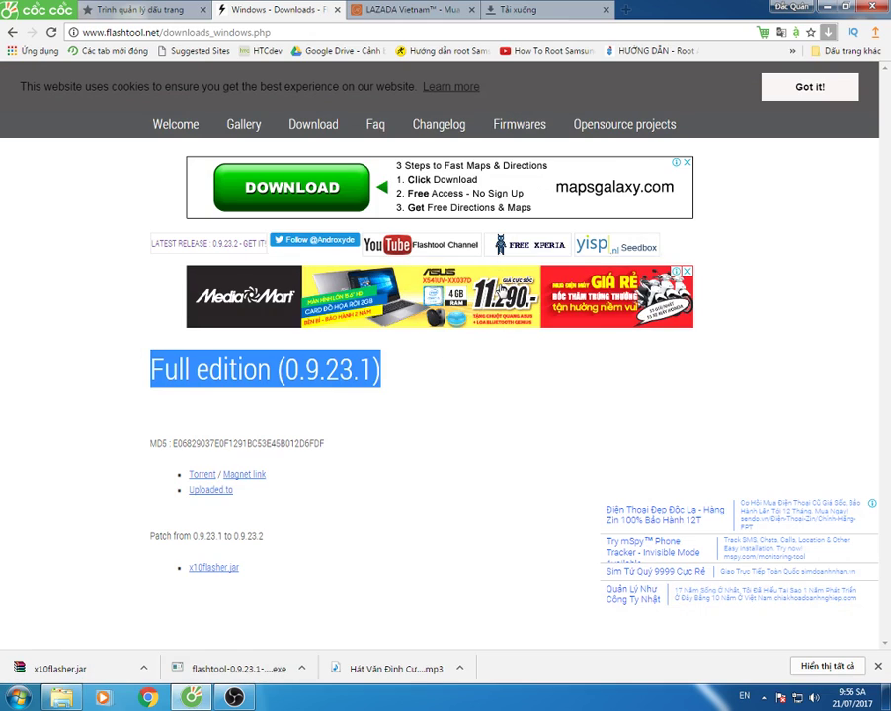
pyautogui.click(805, 663)
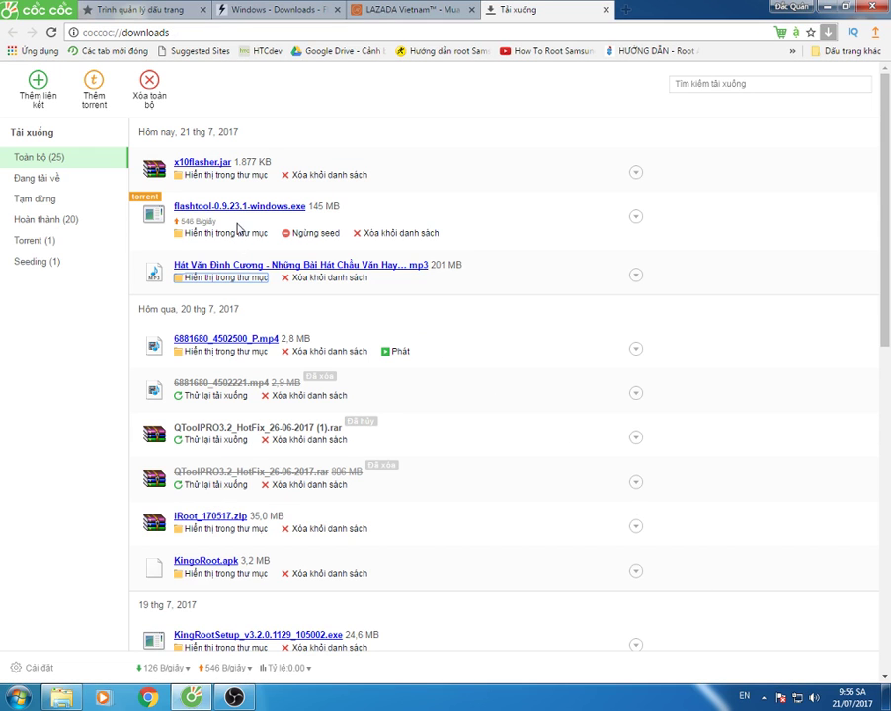
pyautogui.click(245, 175)
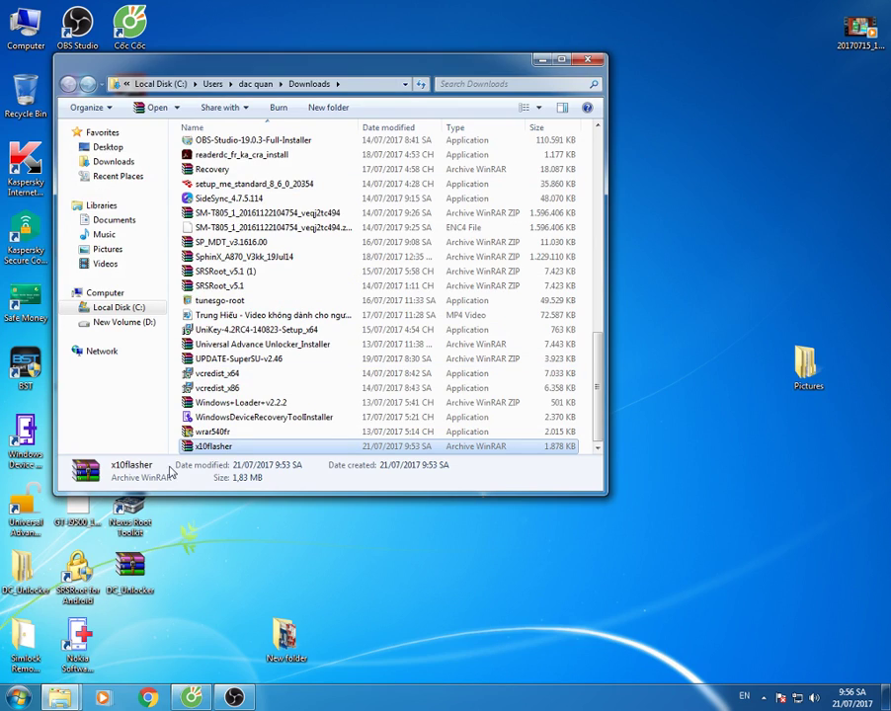
# Open the C:\Flashtool folder in a second Explorer window placed beside the Downloads window
pyautogui.click(8, 29)
pyautogui.doubleClick(8, 30)
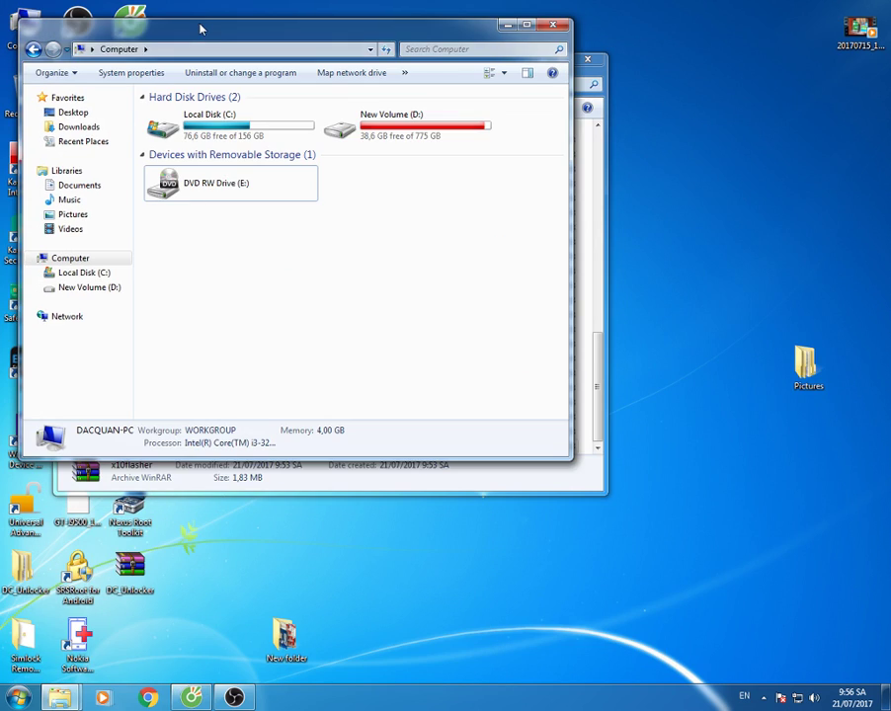
pyautogui.moveTo(199, 28); pyautogui.dragTo(644, 78)
pyautogui.doubleClick(667, 161)
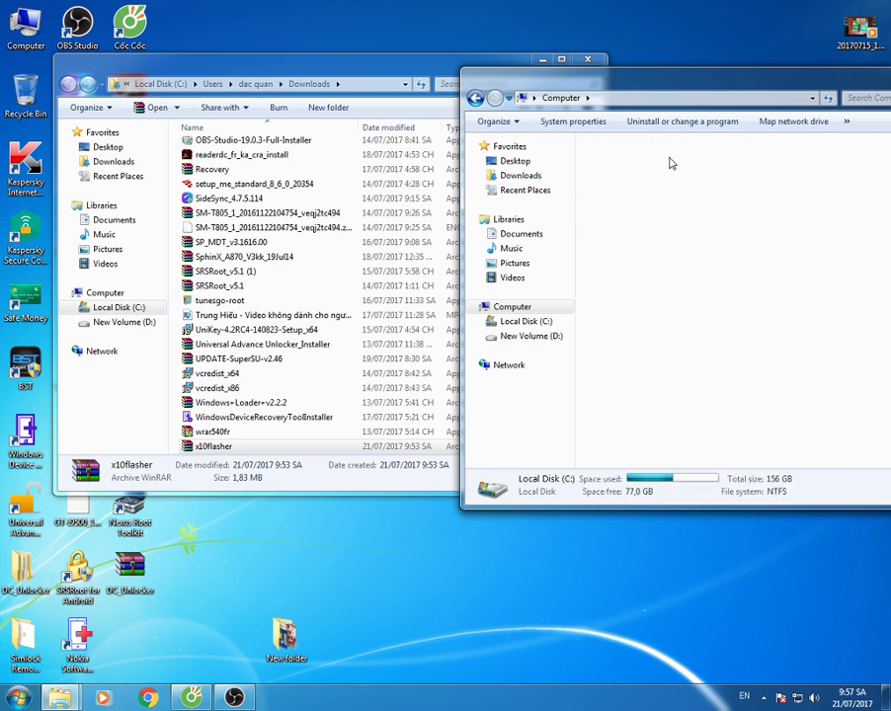
pyautogui.doubleClick(647, 193)
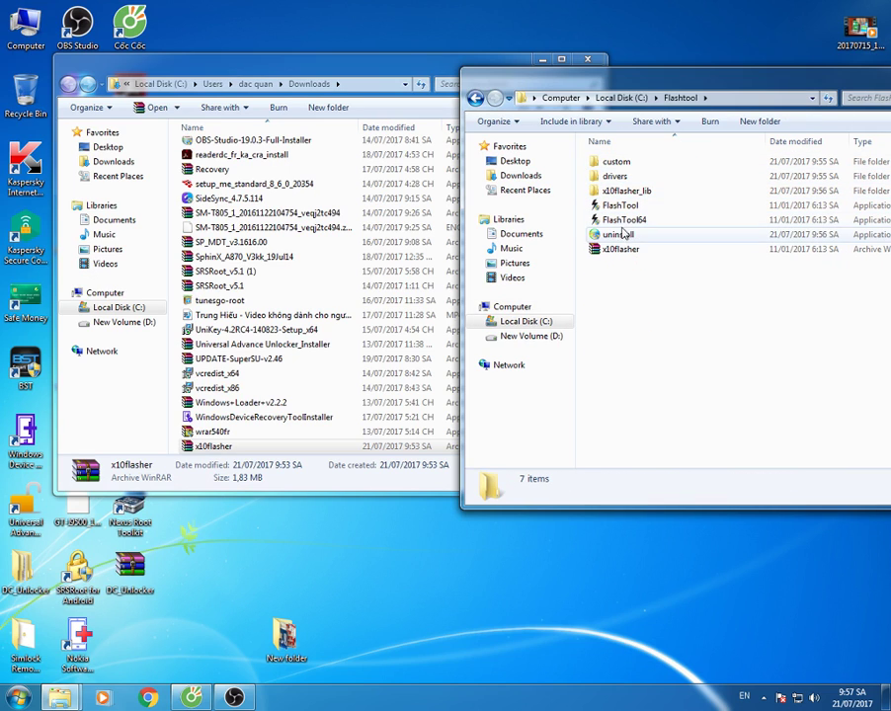
# Move x10flasher.jar from Downloads into C:\Flashtool, replacing the existing file, and close both folder windows
pyautogui.moveTo(213, 447); pyautogui.dragTo(640, 378)
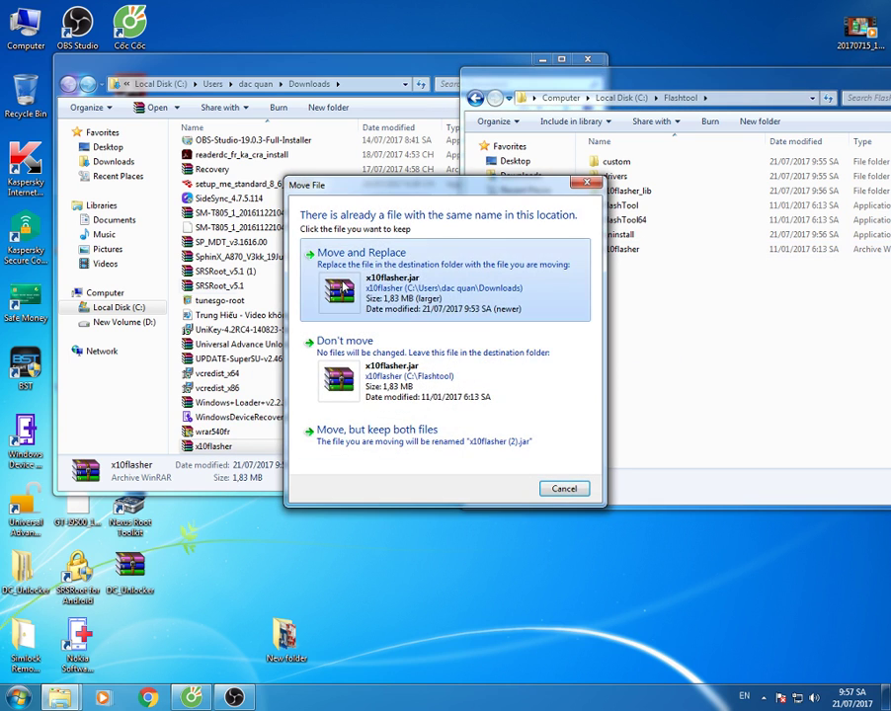
pyautogui.click(336, 242)
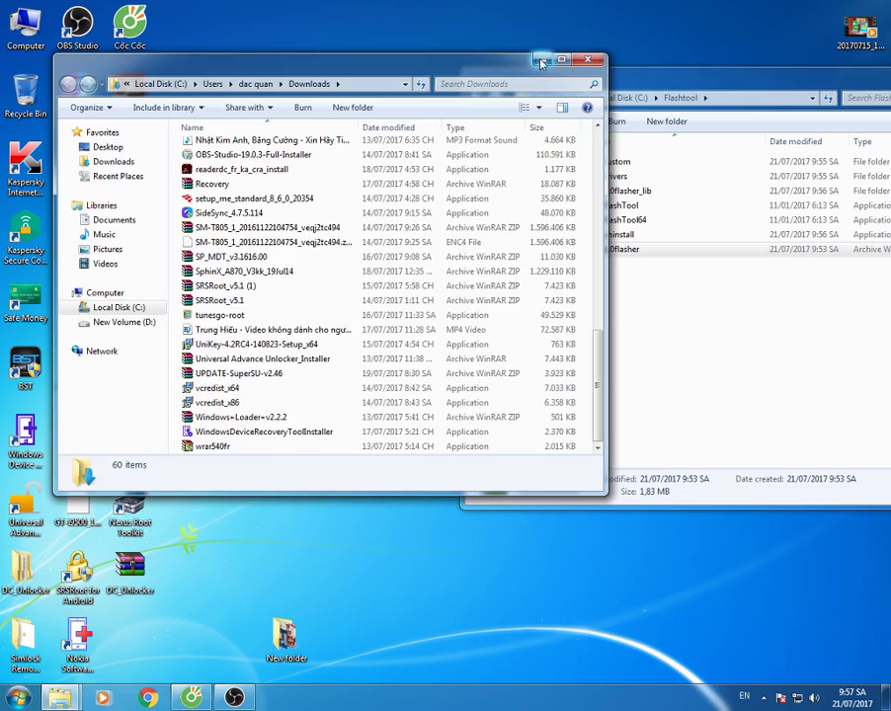
pyautogui.click(588, 59)
pyautogui.moveTo(624, 67); pyautogui.dragTo(465, 86)
pyautogui.moveTo(541, 95); pyautogui.dragTo(210, 103)
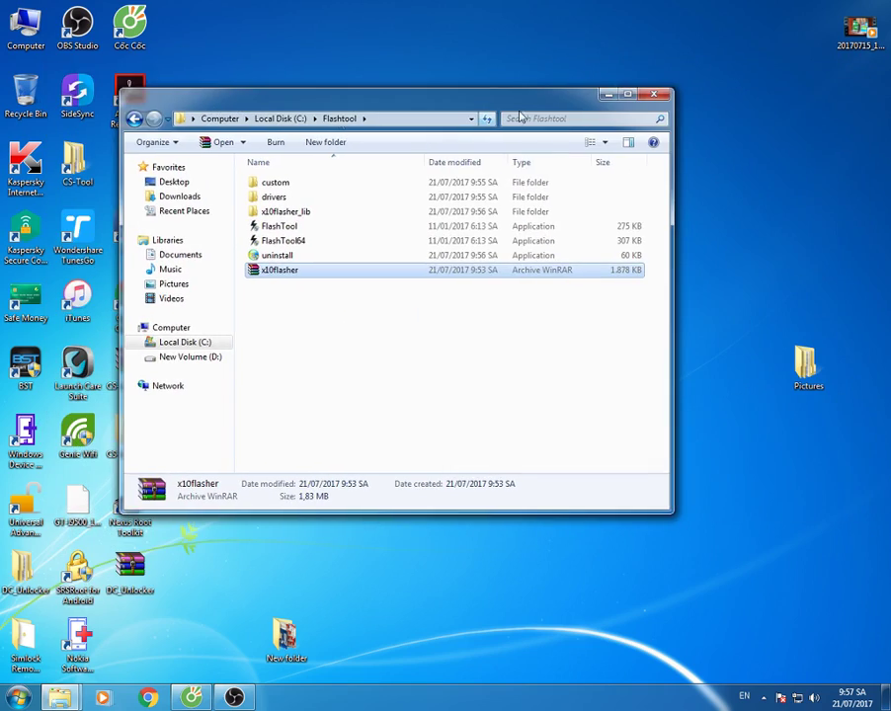
pyautogui.click(648, 90)
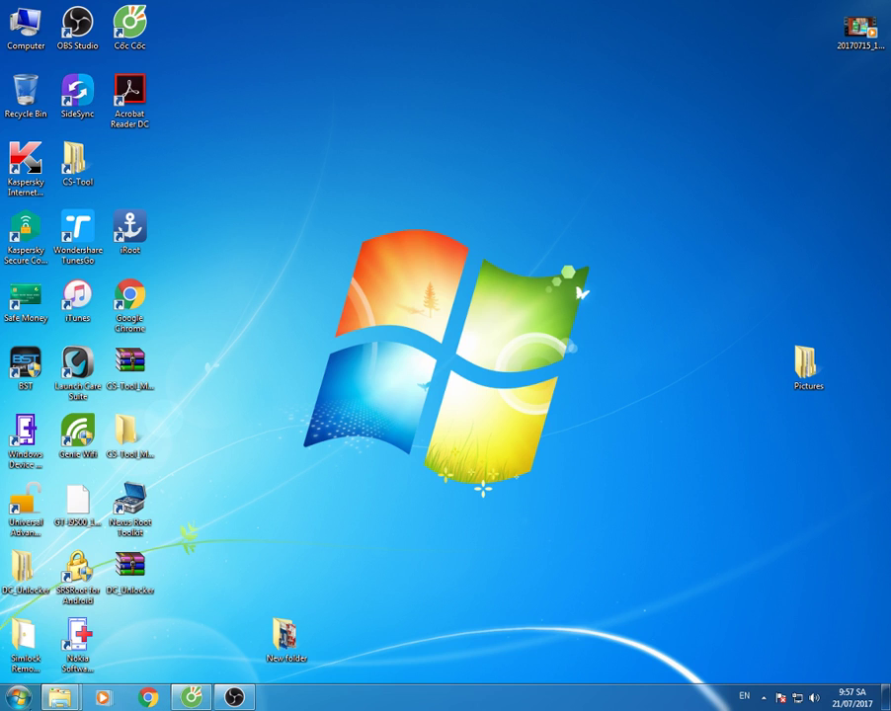
# Launch Flashtool and bring its window to the front
pyautogui.click(18, 697)
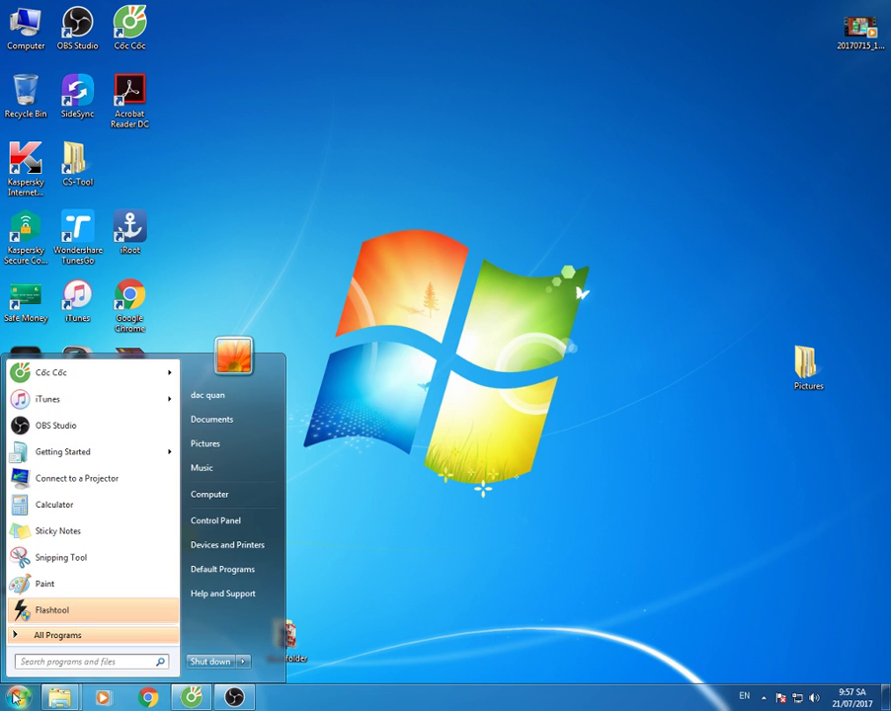
pyautogui.click(58, 613)
pyautogui.click(269, 699)
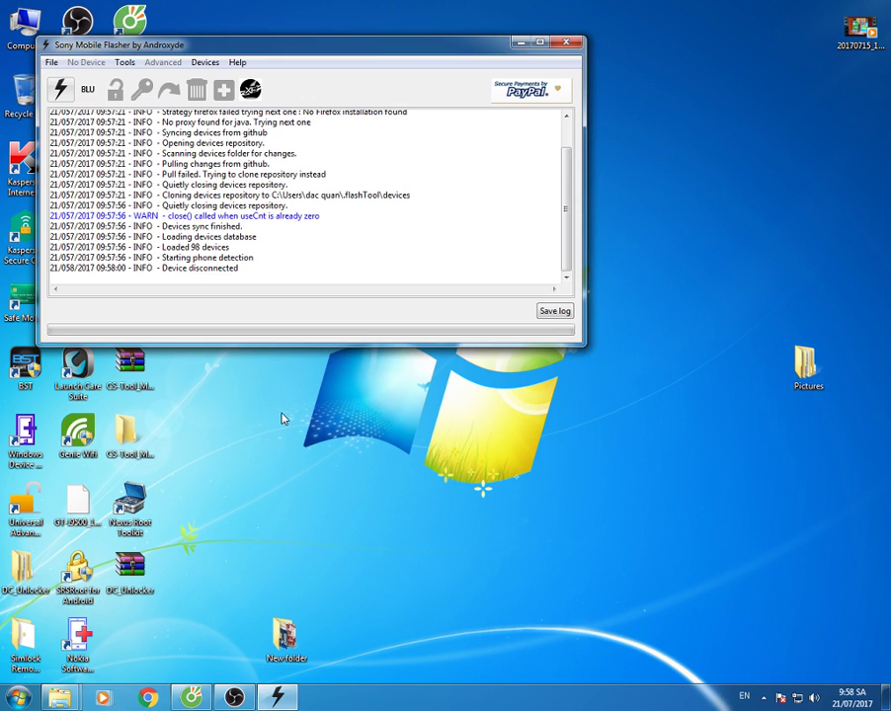
pyautogui.rightClick(314, 421)
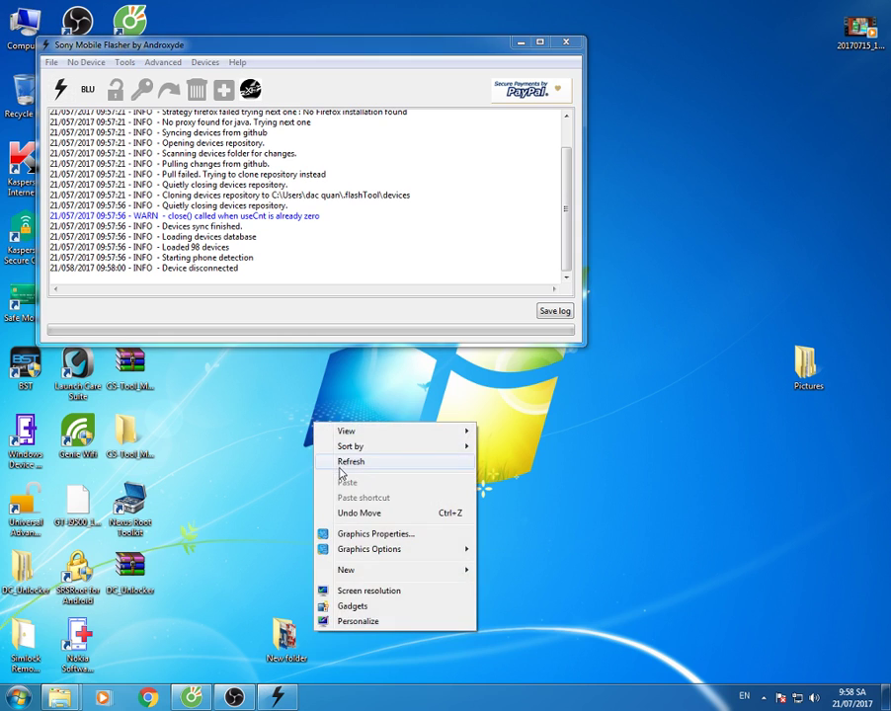
pyautogui.click(341, 462)
pyautogui.rightClick(341, 468)
pyautogui.click(368, 500)
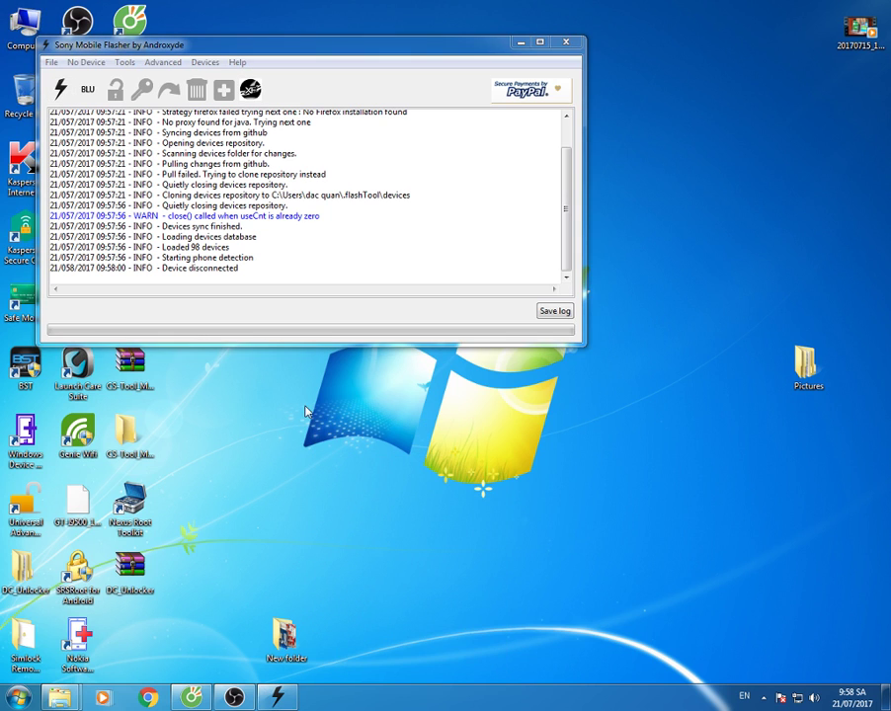
# Start the BLU bootloader unlock in Flashtool, and review and close the driver software installation details
pyautogui.click(88, 89)
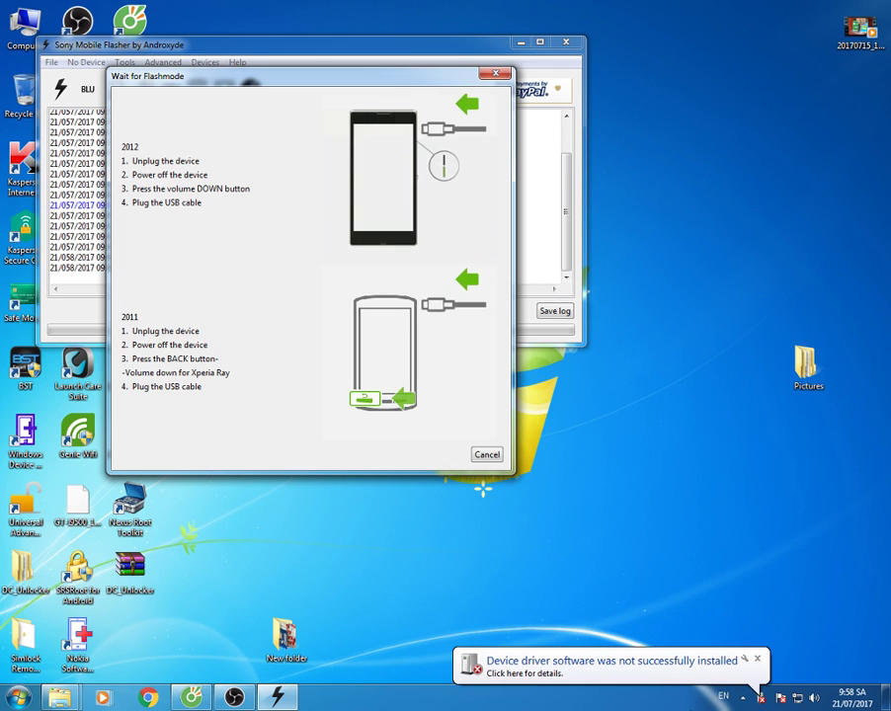
pyautogui.click(632, 663)
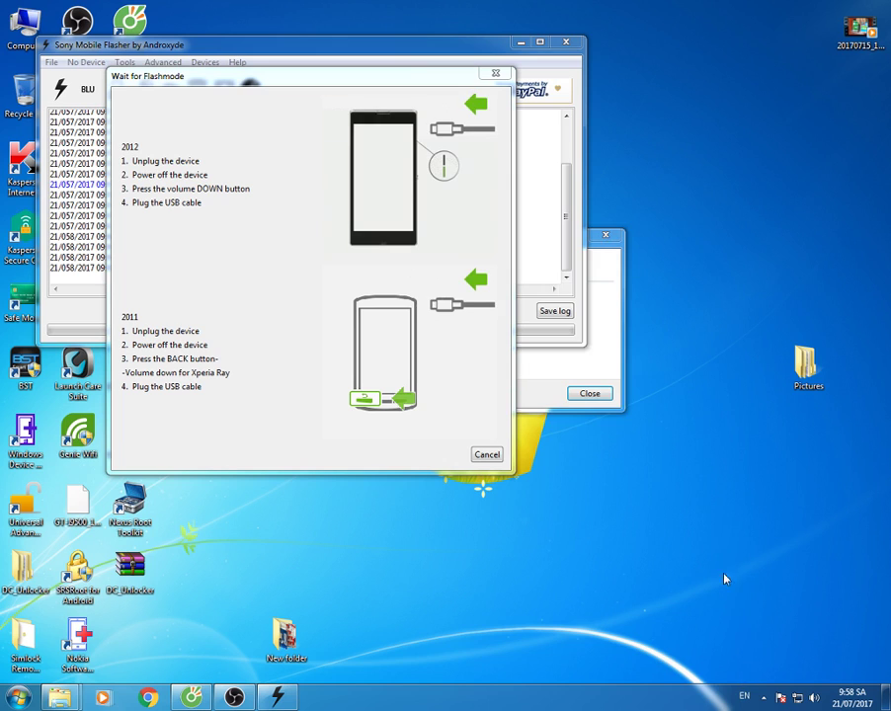
pyautogui.click(553, 389)
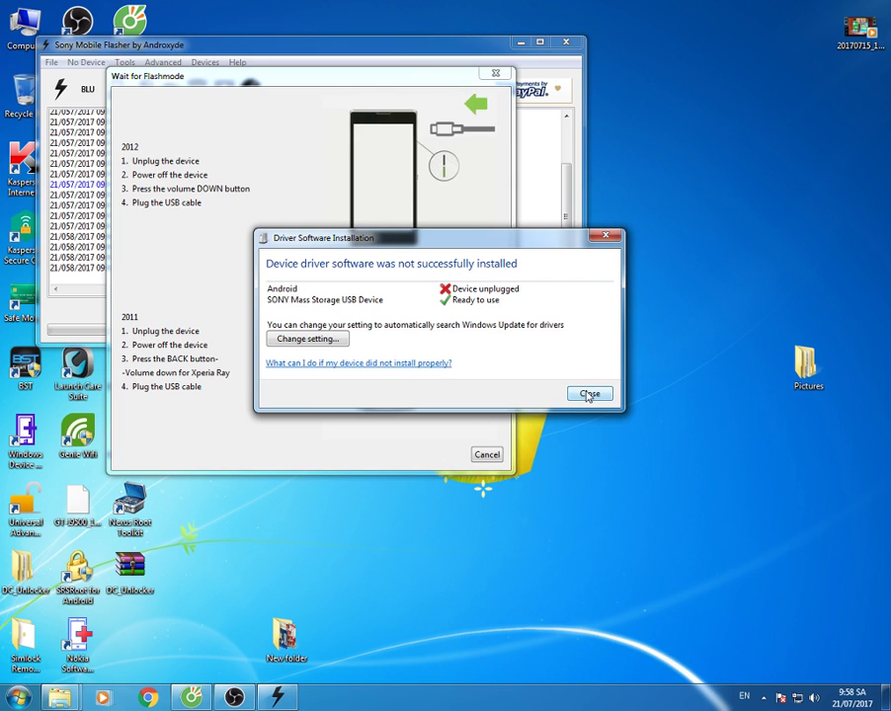
pyautogui.click(589, 394)
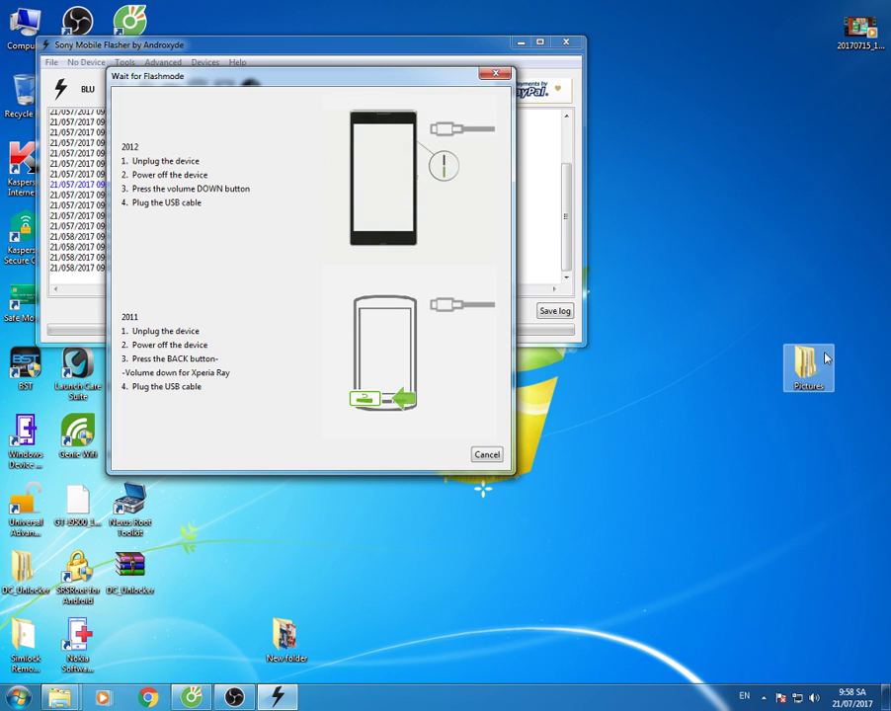
# Look through the Device Selector list, and review and close the SEMC Flash Device driver installation details
pyautogui.click(766, 700)
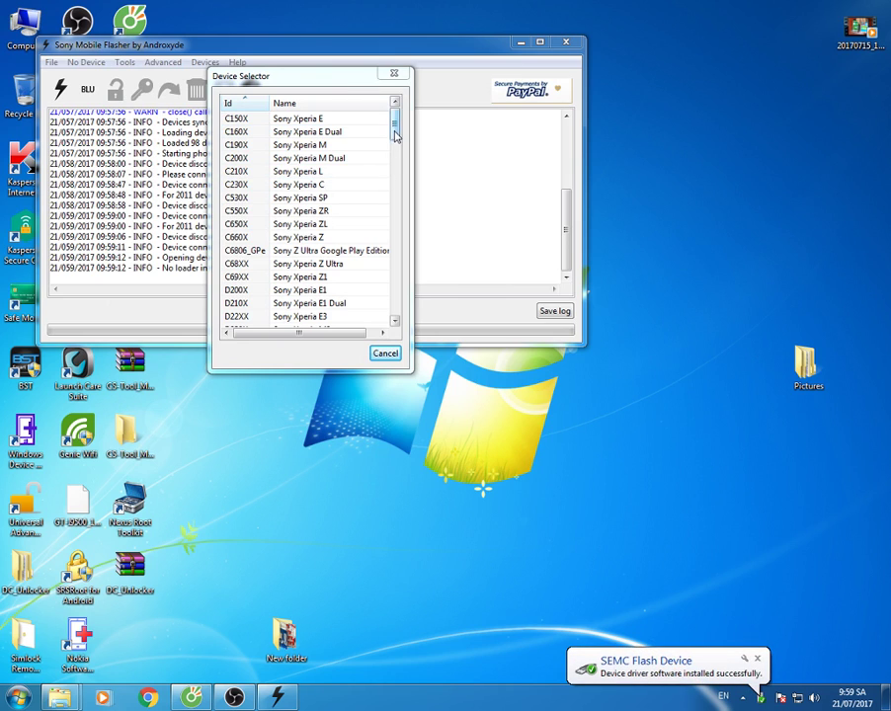
pyautogui.moveTo(394, 128); pyautogui.dragTo(411, 118)
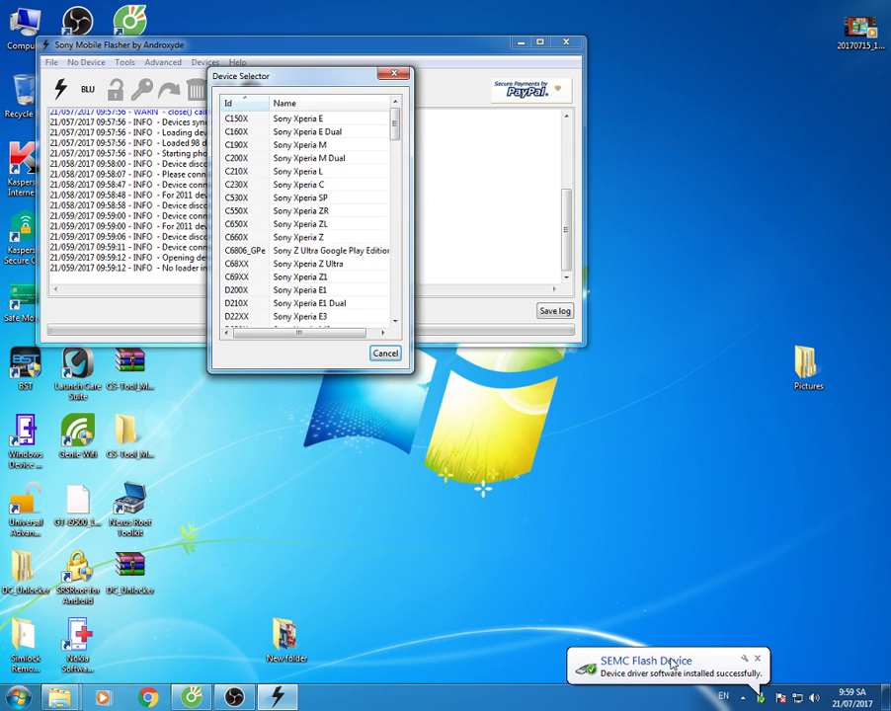
pyautogui.click(676, 668)
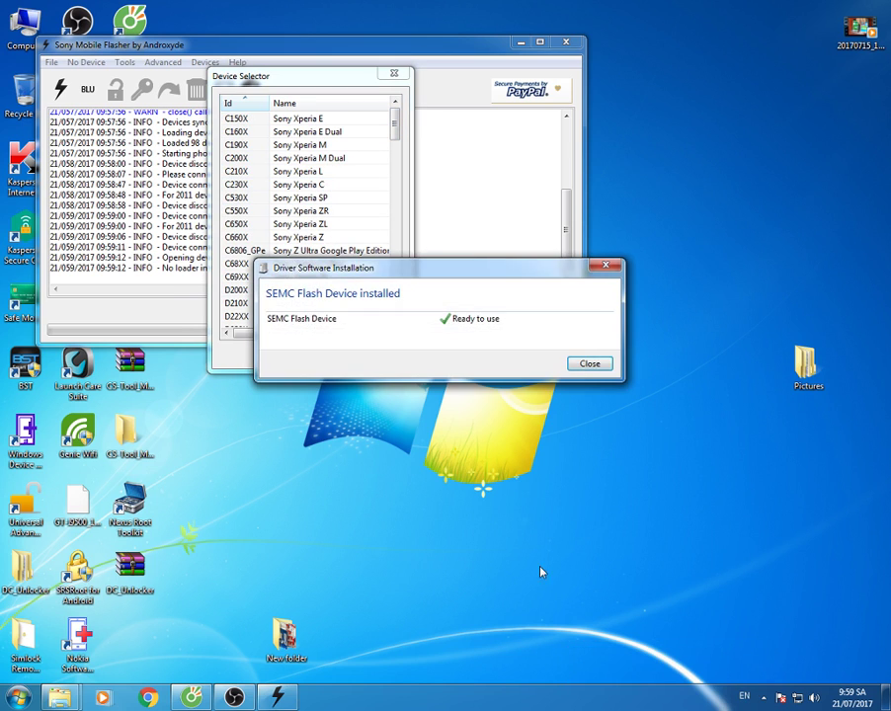
pyautogui.click(590, 365)
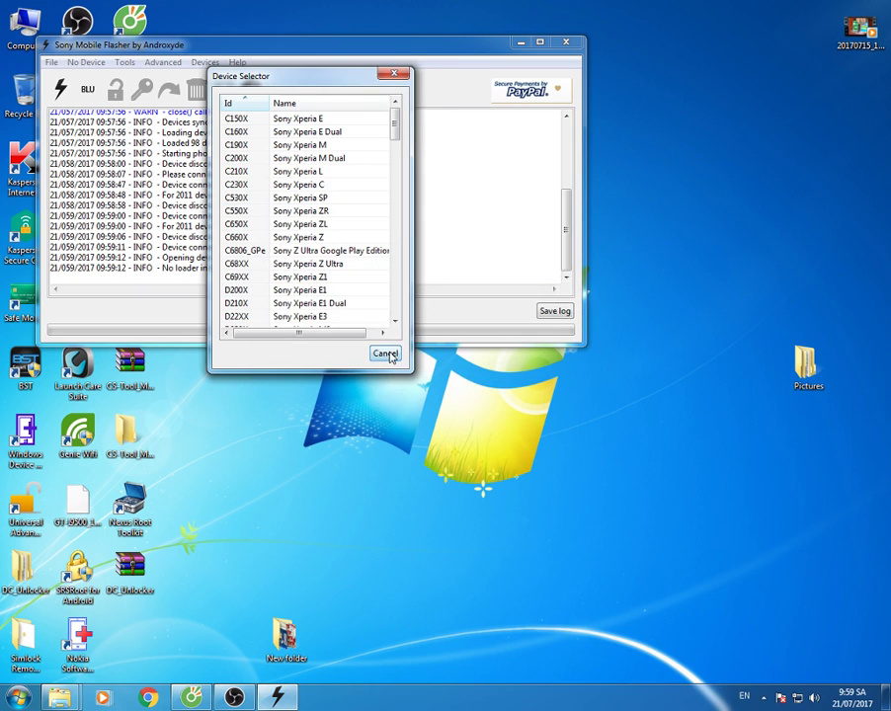
# Dismiss the Device Selector without choosing a model, cancel the wait for fastboot mode, and review the bootloader unlock log
pyautogui.click(393, 77)
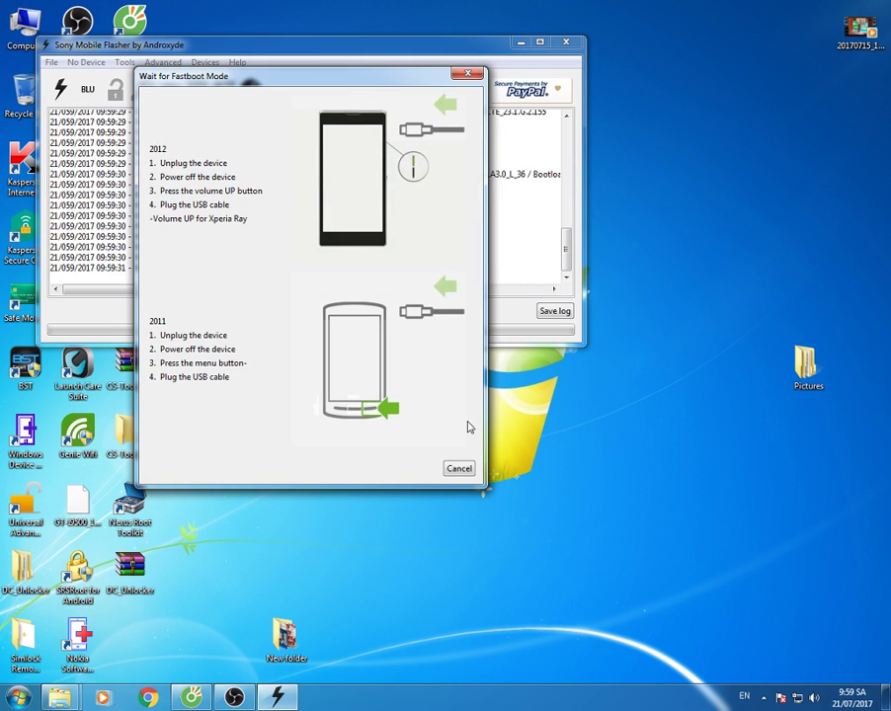
pyautogui.click(460, 468)
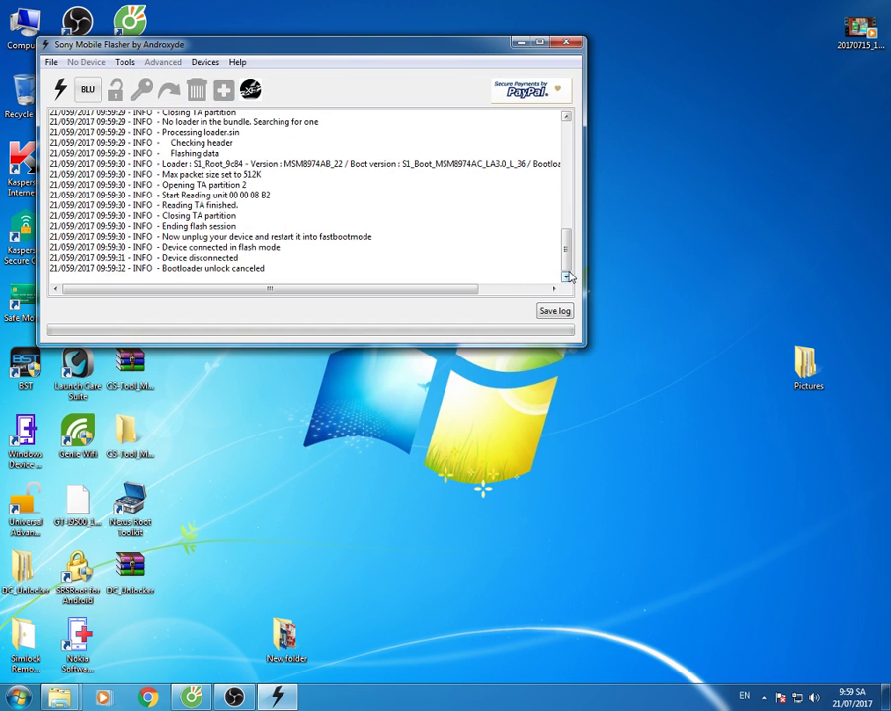
pyautogui.moveTo(567, 247); pyautogui.dragTo(570, 225)
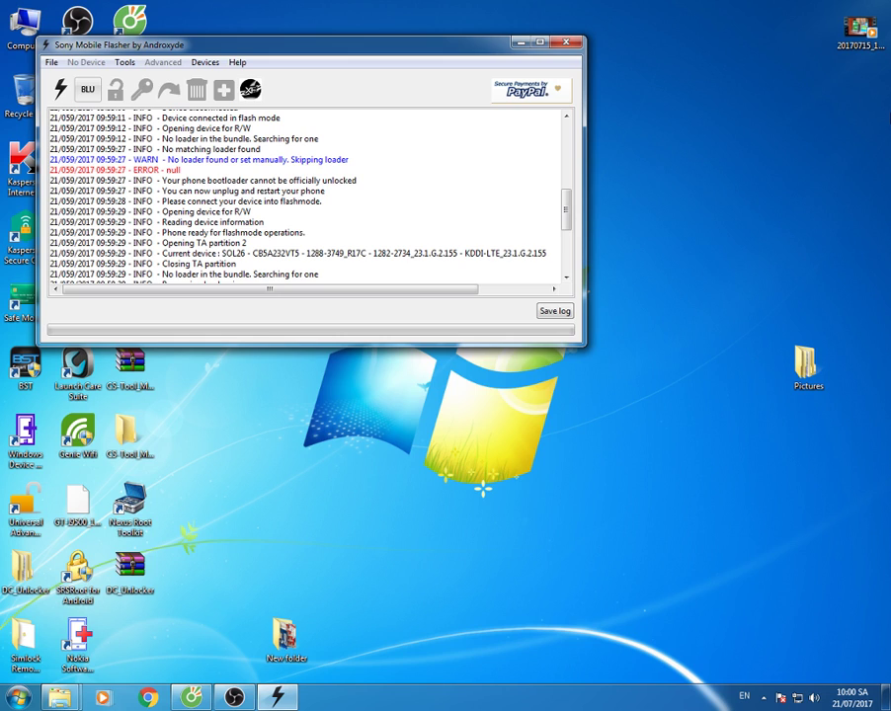
# Close Flashtool and switch to the OBS window
pyautogui.click(565, 42)
pyautogui.click(235, 697)
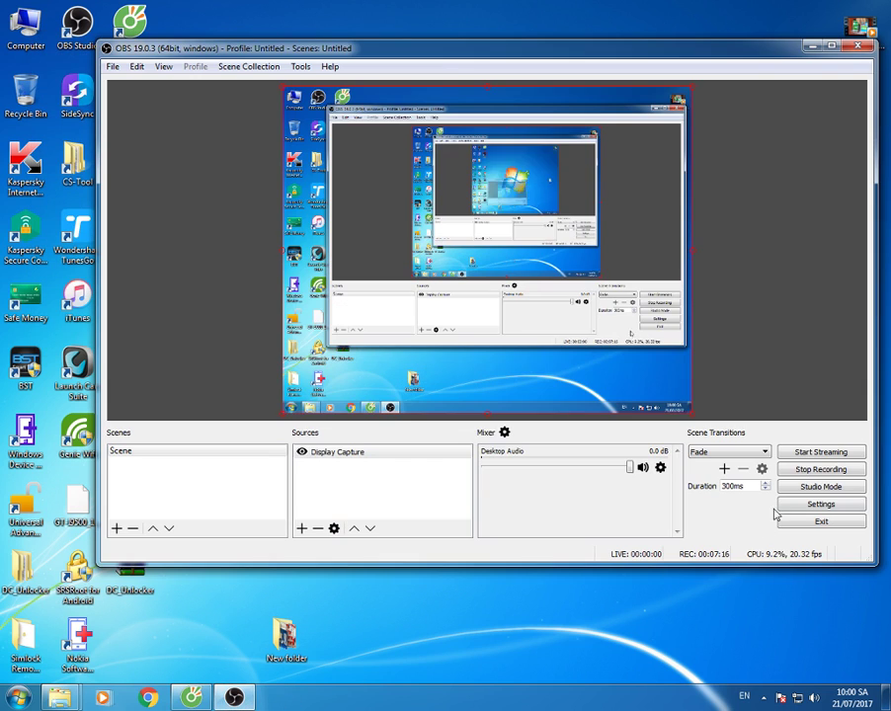